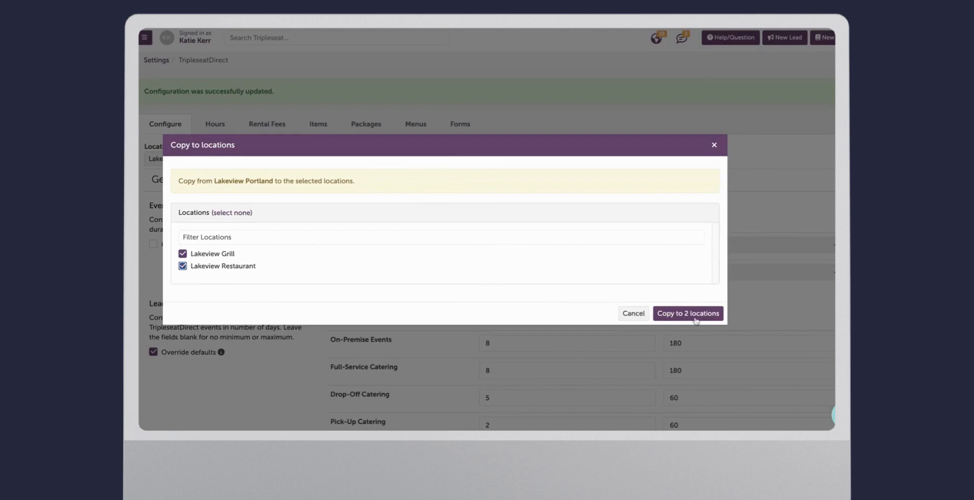
Copy the Lakeview Portland configuration to Lakeview Grill and Lakeview Restaurant, and switch the location to All locations
click(688, 314)
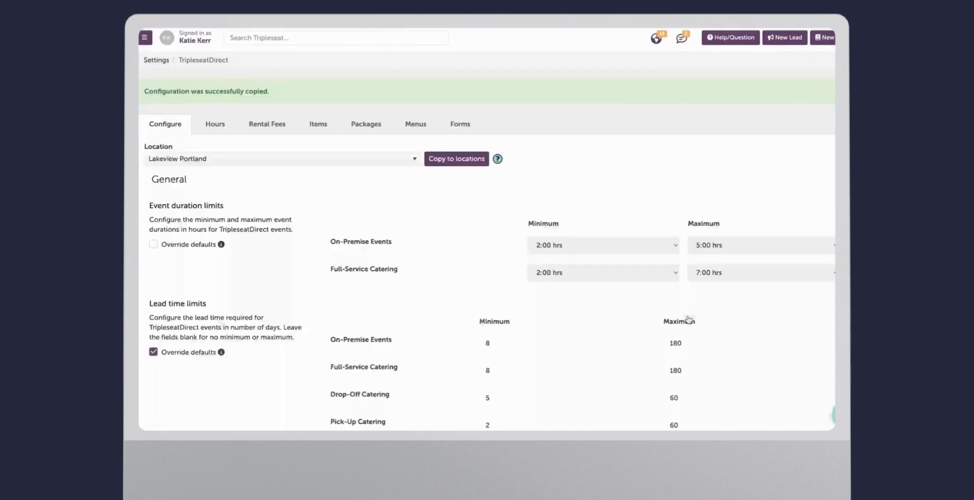
click(380, 159)
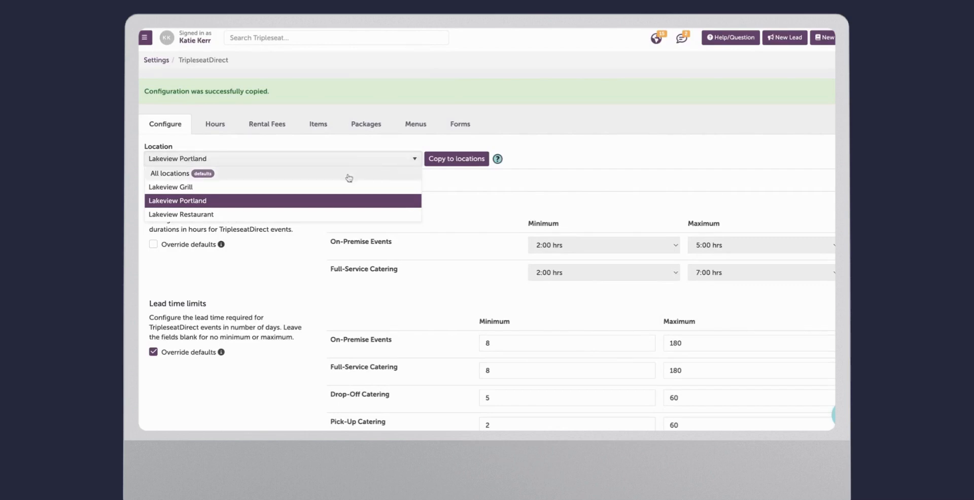
click(349, 175)
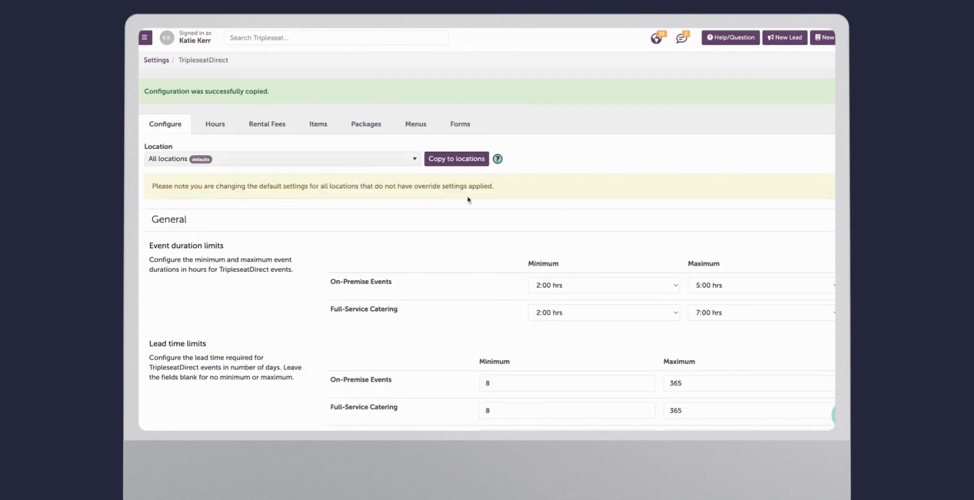
click(462, 163)
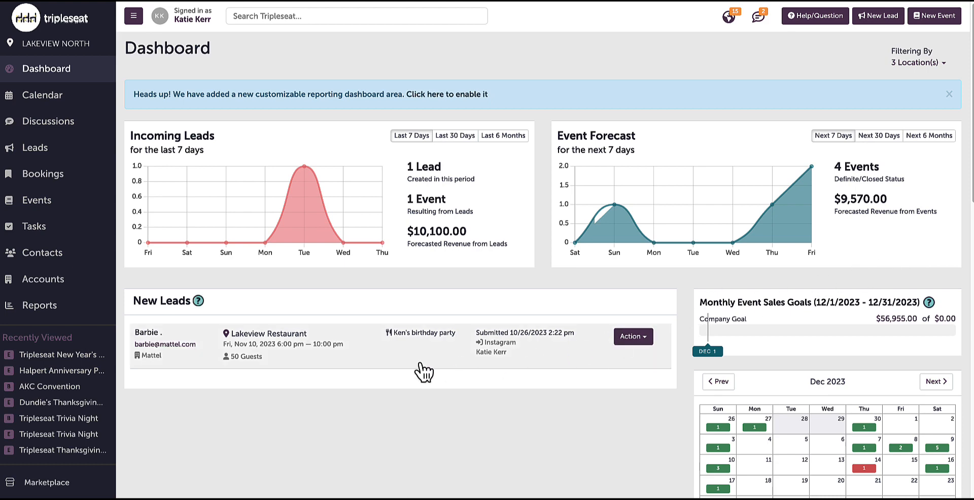
Open the TripleseatDirect configuration page from the site settings
scroll(81, 464, down, 3)
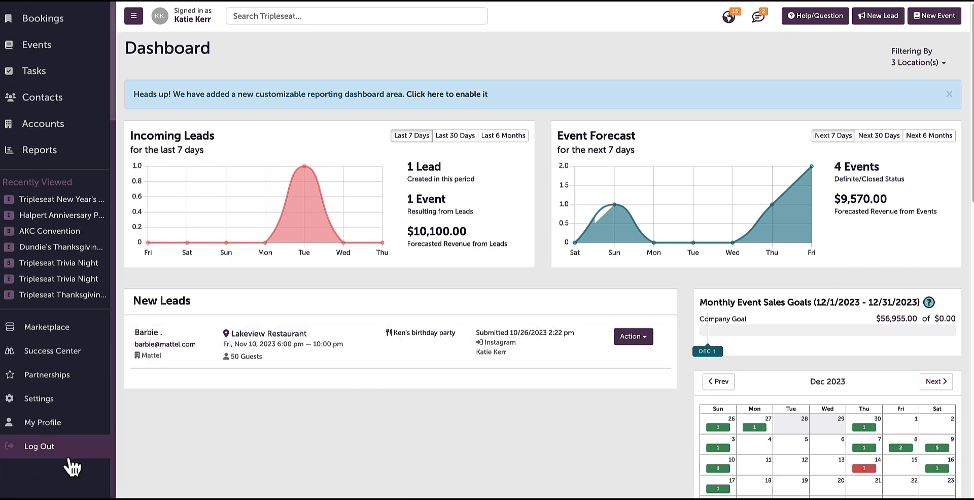
click(58, 406)
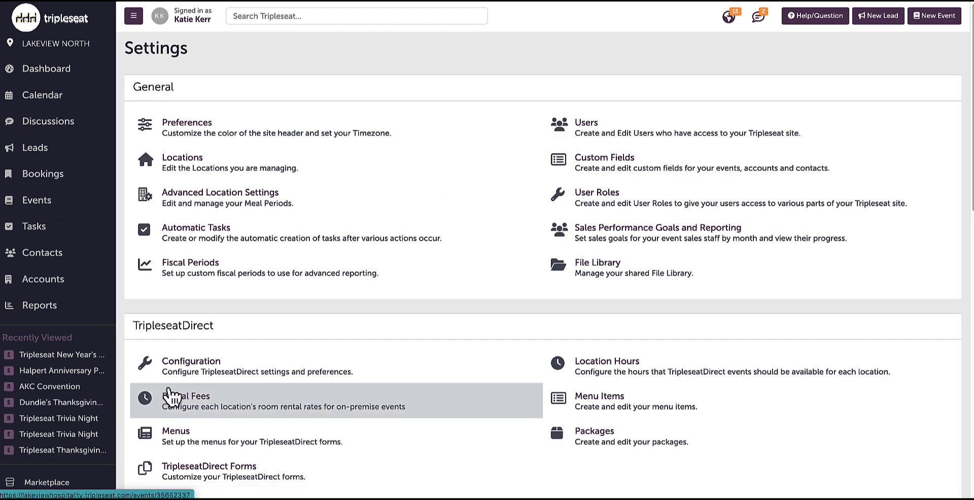
click(261, 368)
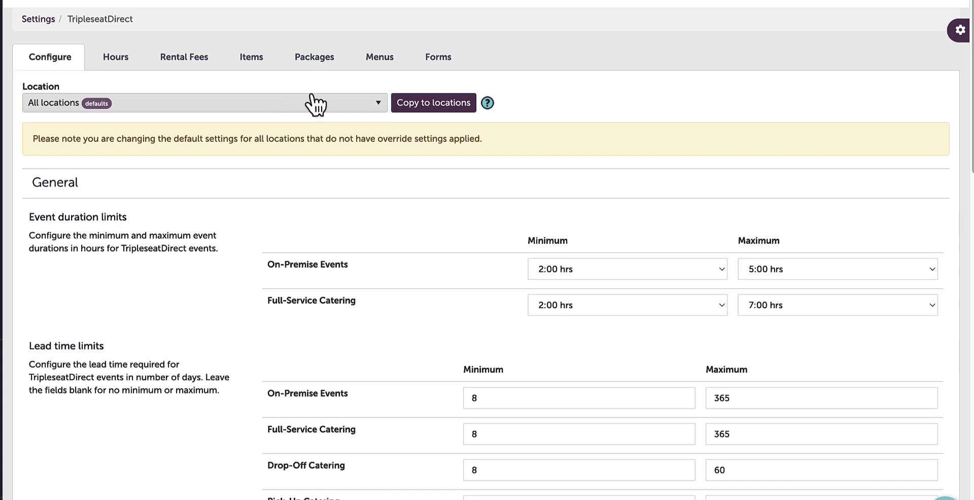
Review the available locations and the default duration, lead time and billing settings for all locations
click(377, 104)
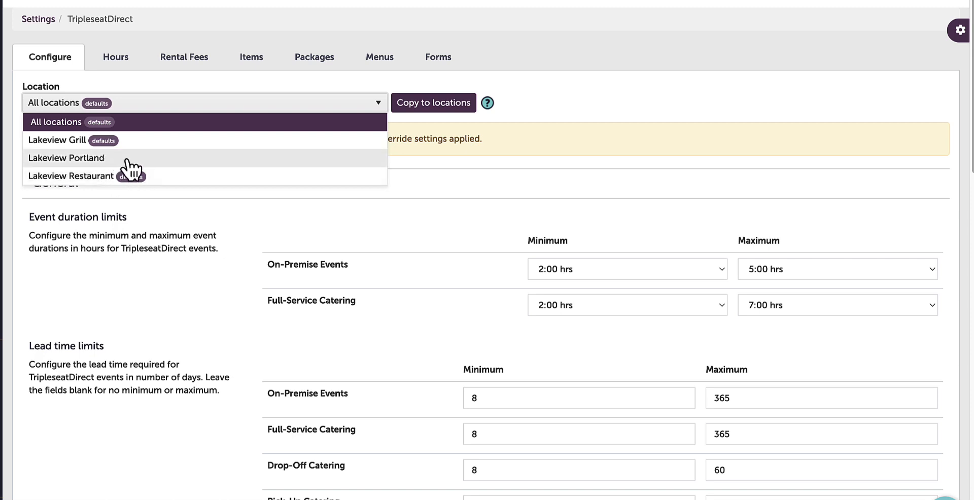
click(422, 161)
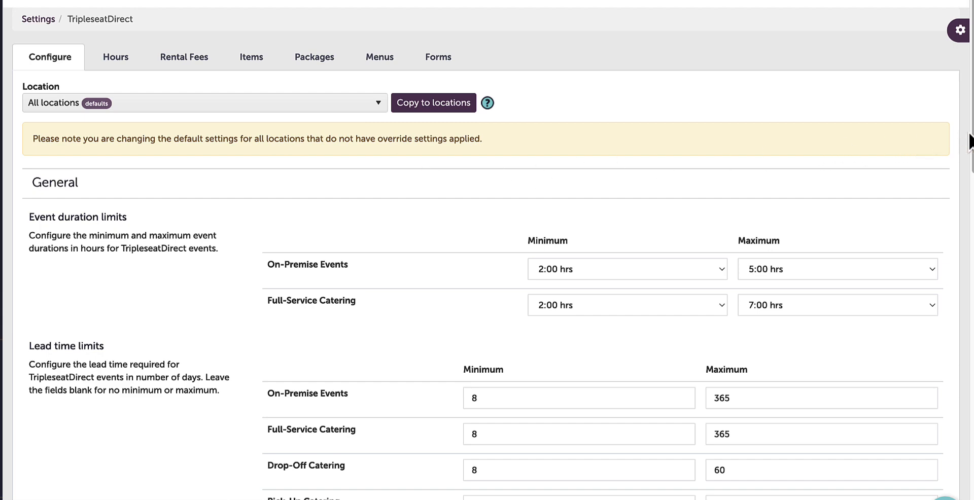
drag(972, 136, 972, 175)
scroll(487, 253, down, 5)
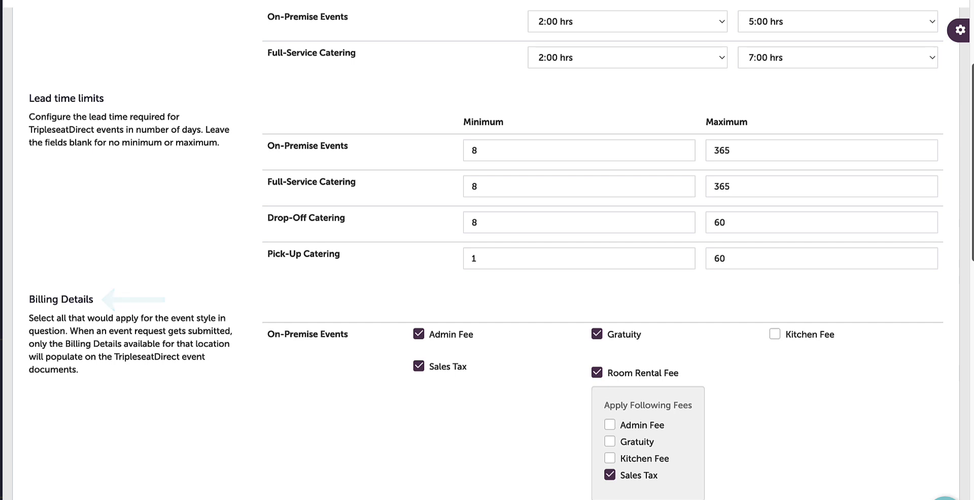
scroll(487, 249, up, 3)
scroll(969, 116, up, 2)
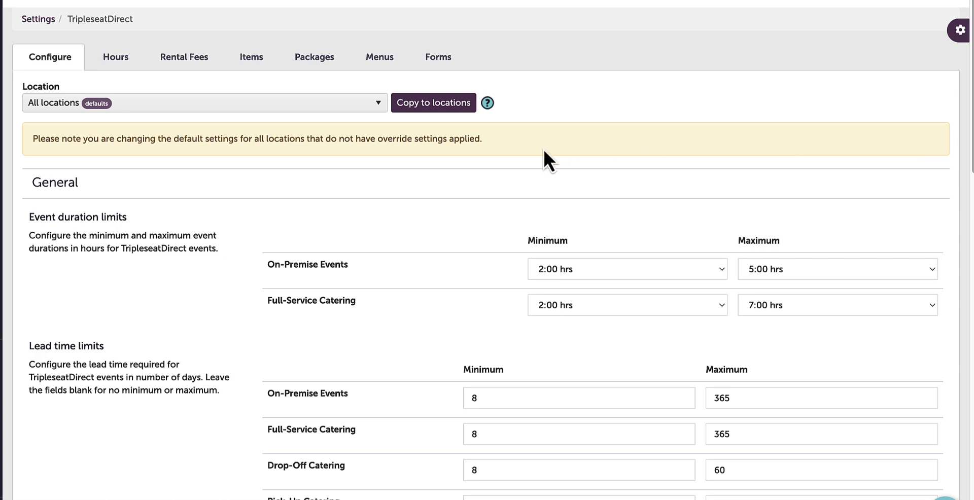
Switch the configuration to Lakeview Grill and review its duration, lead time, deposit and blackout date sections
click(375, 108)
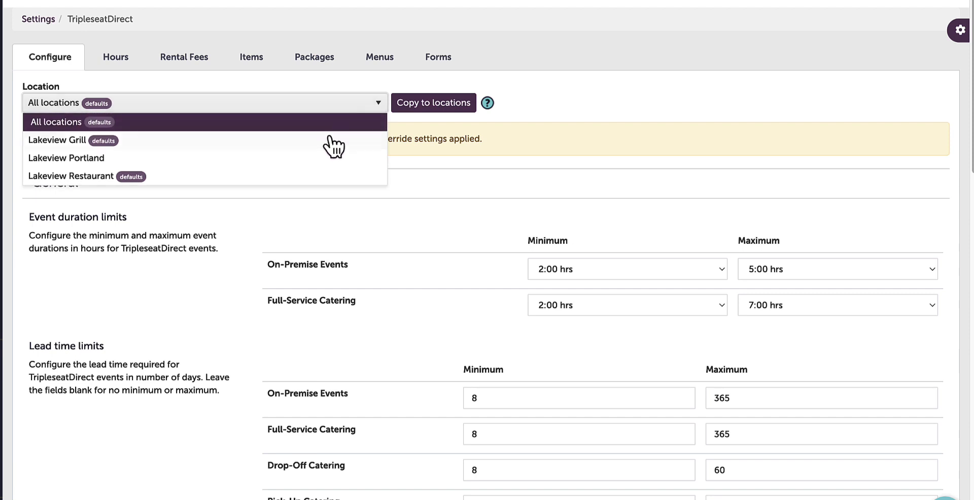
click(329, 139)
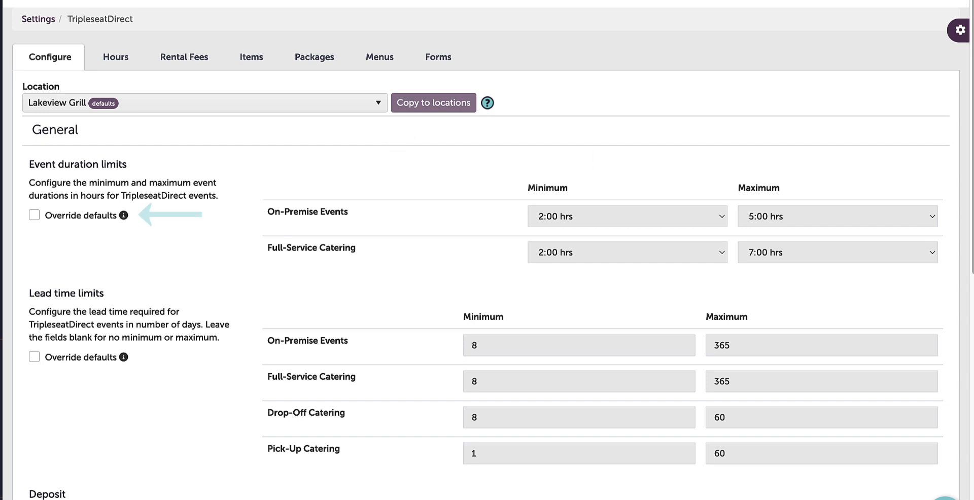
scroll(486, 254, down, 5)
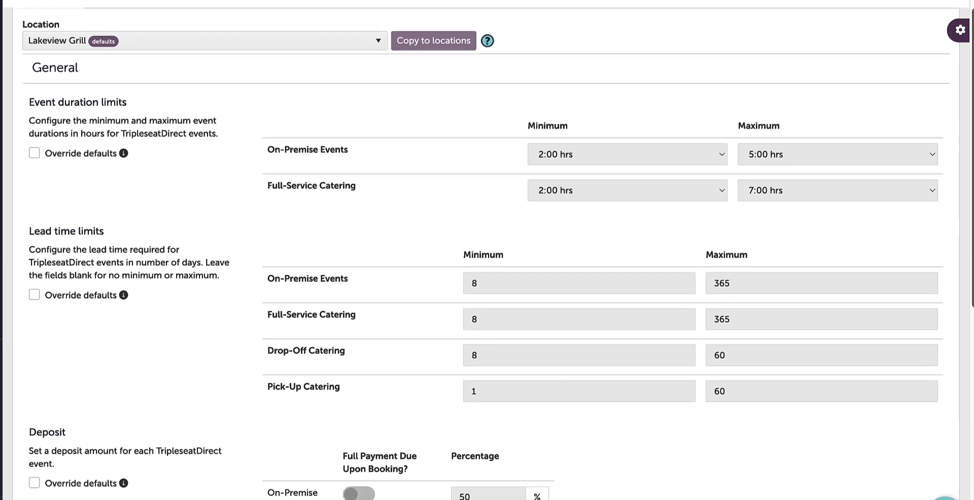
scroll(486, 254, down, 5)
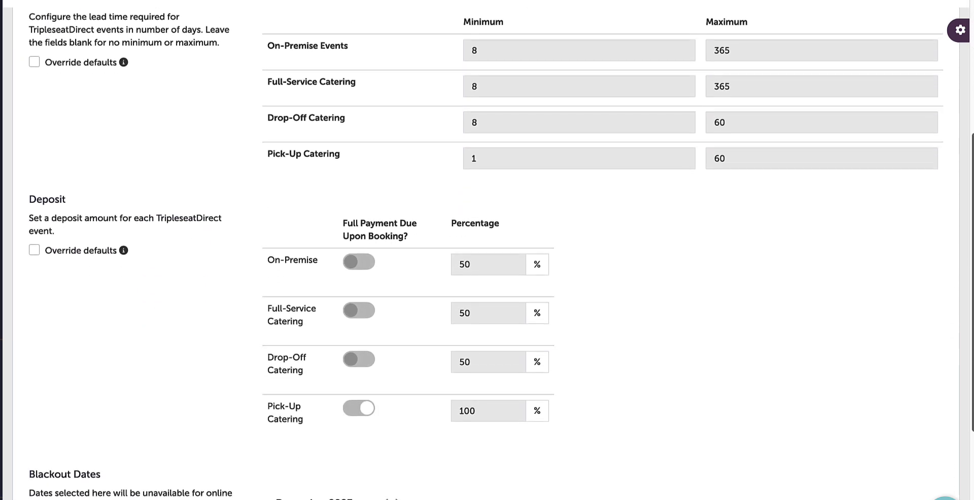
scroll(486, 253, down, 2)
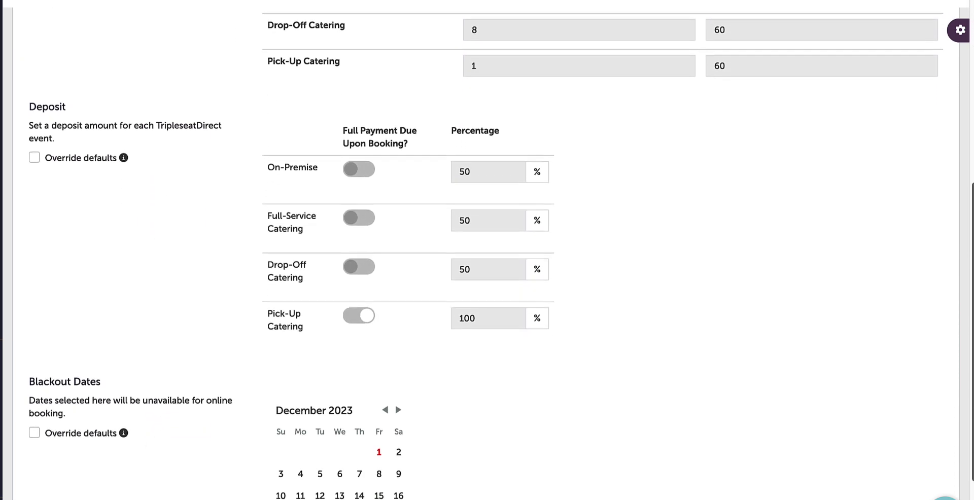
scroll(486, 254, up, 2)
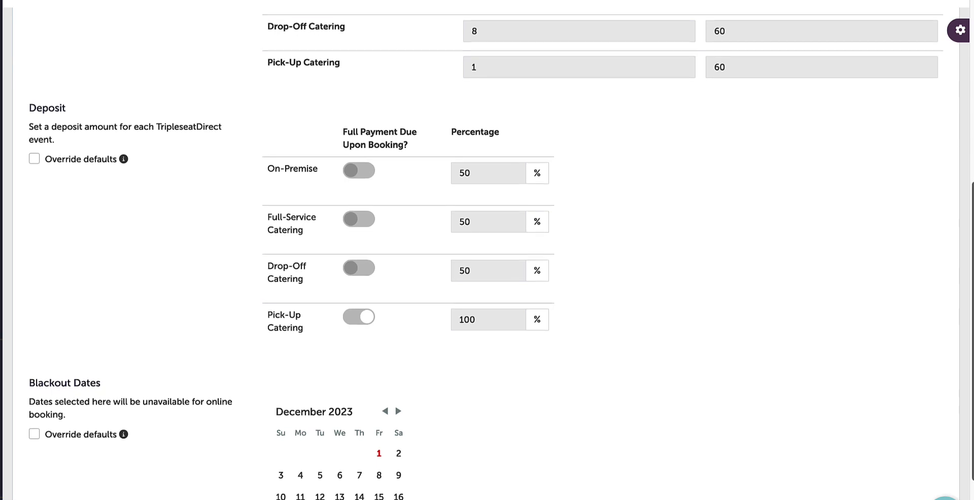
scroll(486, 254, up, 4)
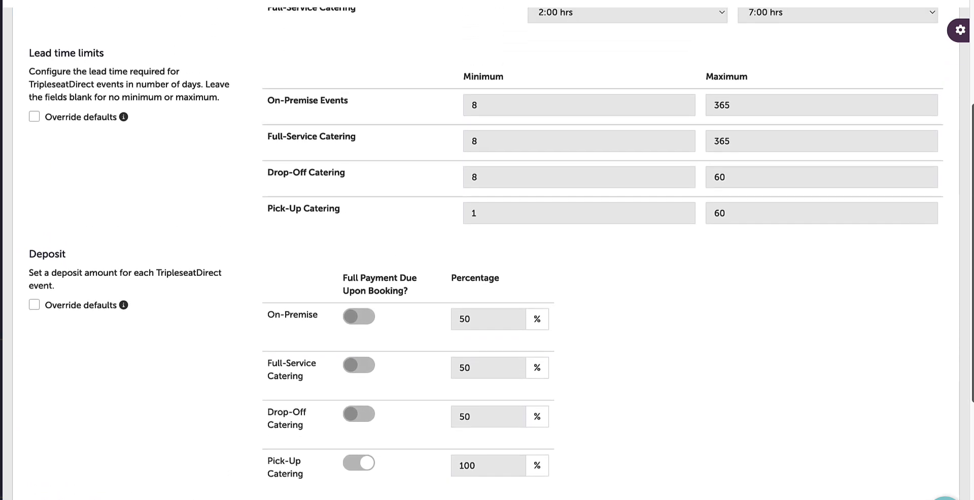
scroll(646, 216, up, 2)
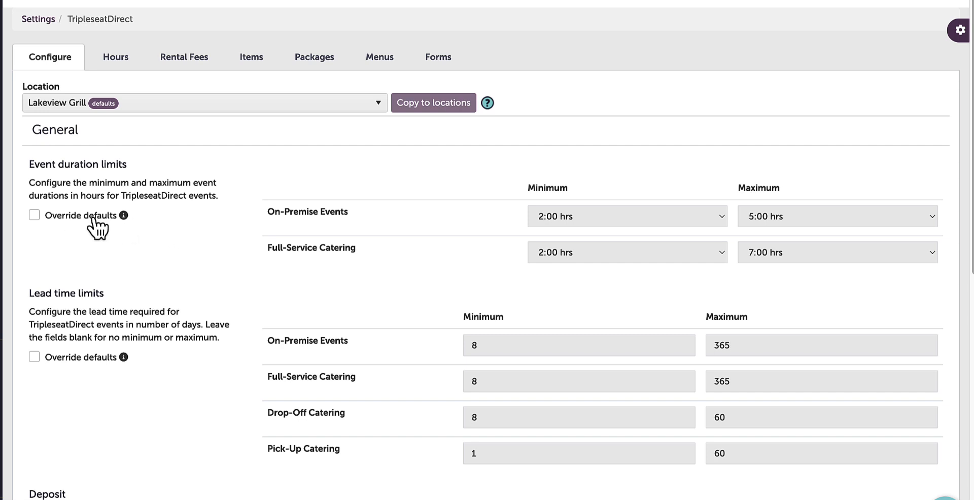
Override Lakeview Grill's default event duration limits, setting the maximum to 3:00 hrs for On-Premise Events and Full-Service Catering
mouse_move(127, 218)
click(34, 215)
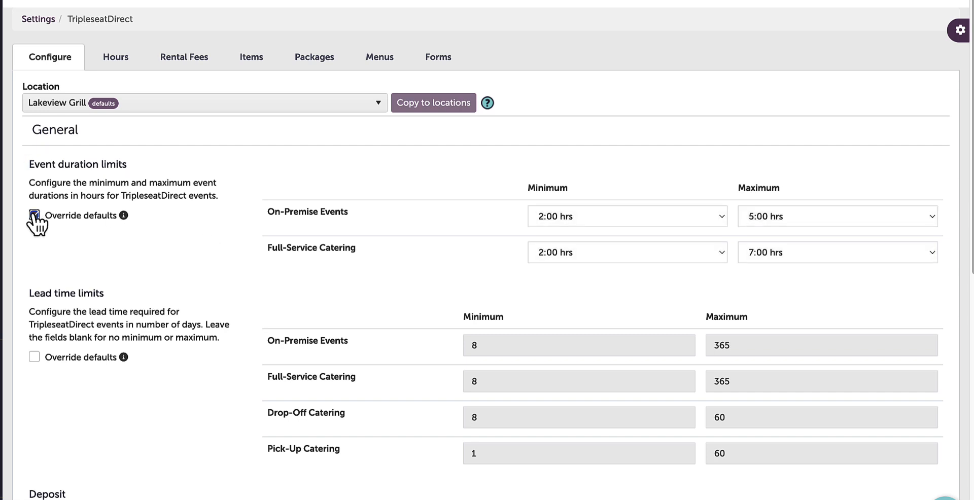
click(808, 213)
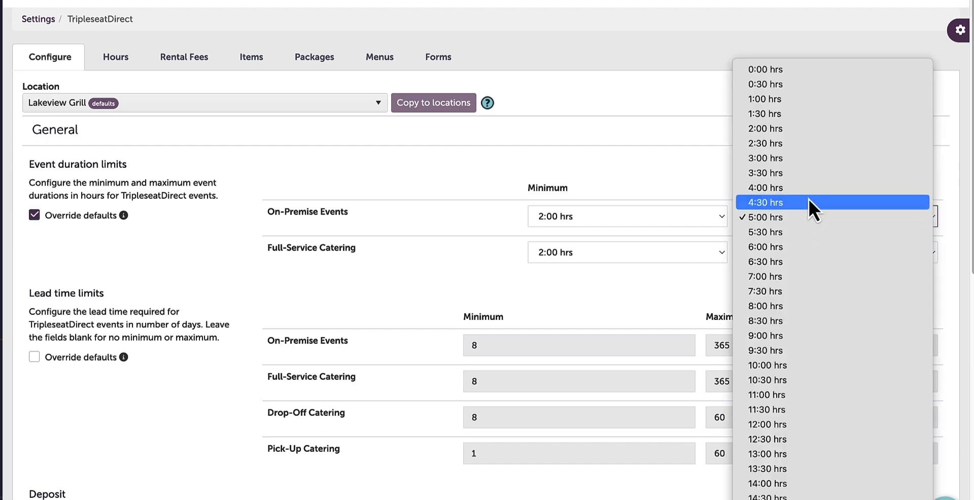
click(814, 212)
click(821, 259)
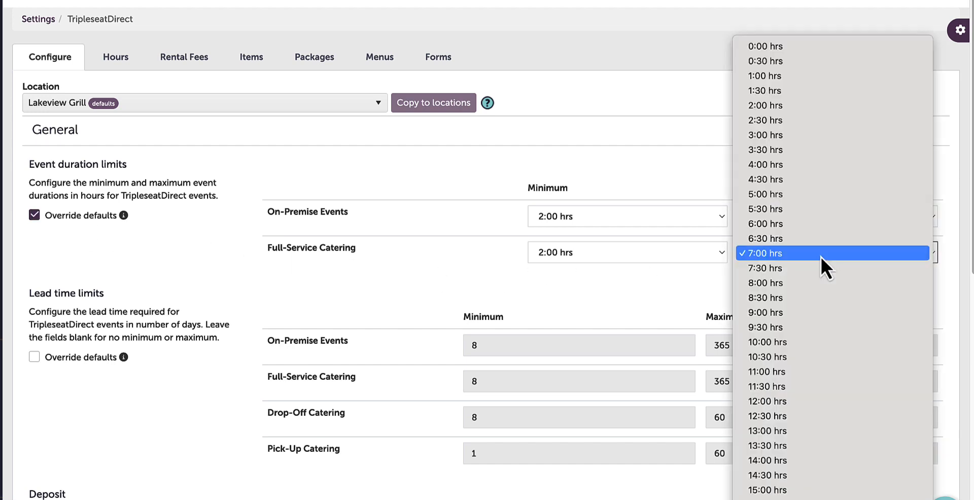
click(802, 135)
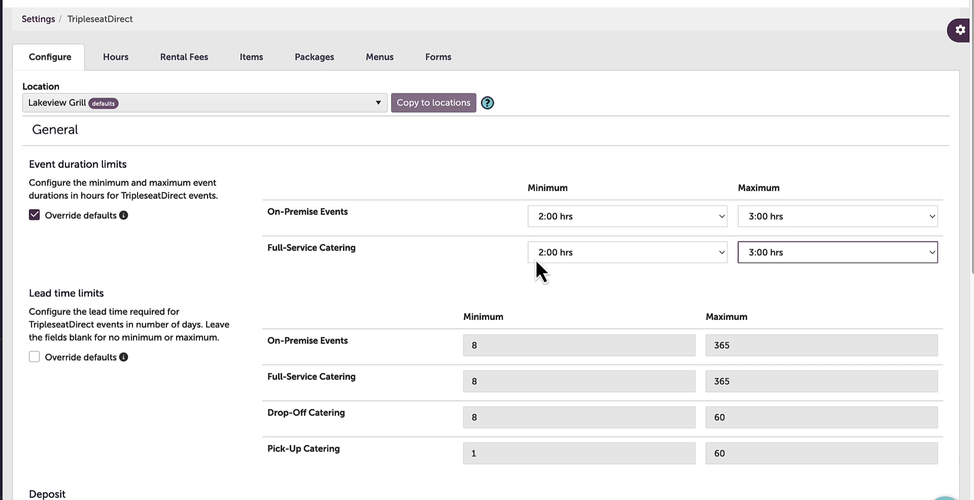
click(467, 260)
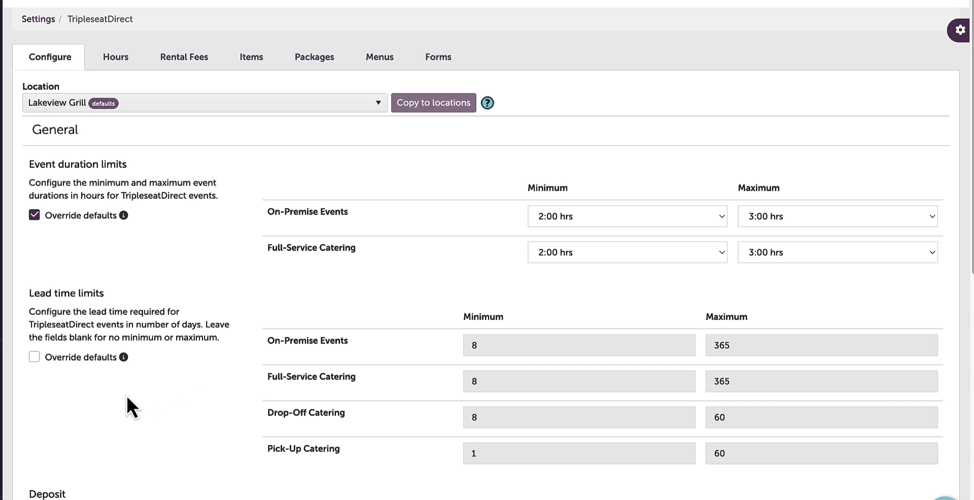
Override the default lead time limits, setting the maximum to 180 days for On-Premise Events and Full-Service Catering
click(34, 359)
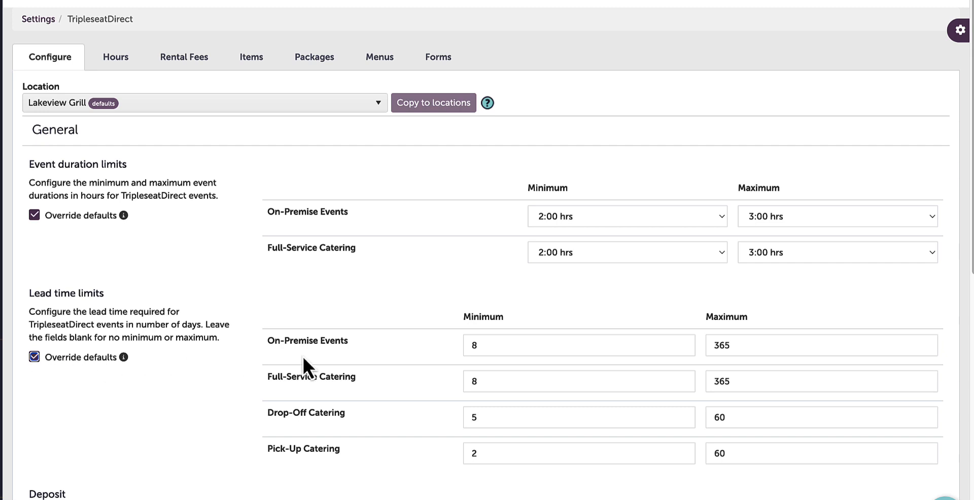
click(750, 346)
double_click(747, 347)
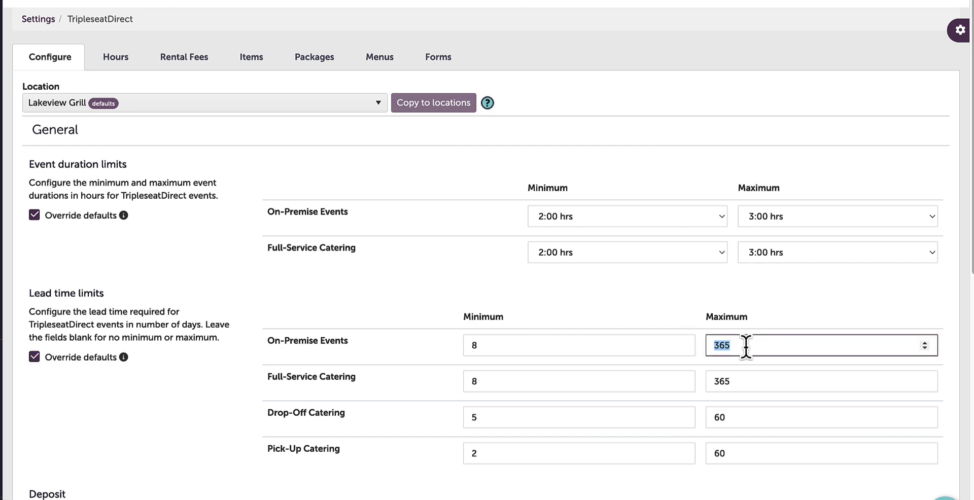
text(180)
double_click(744, 381)
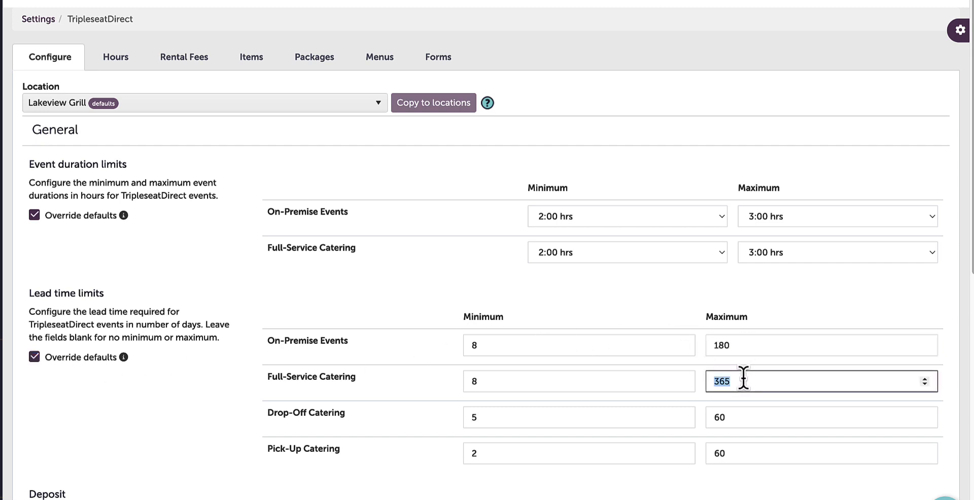
text(180)
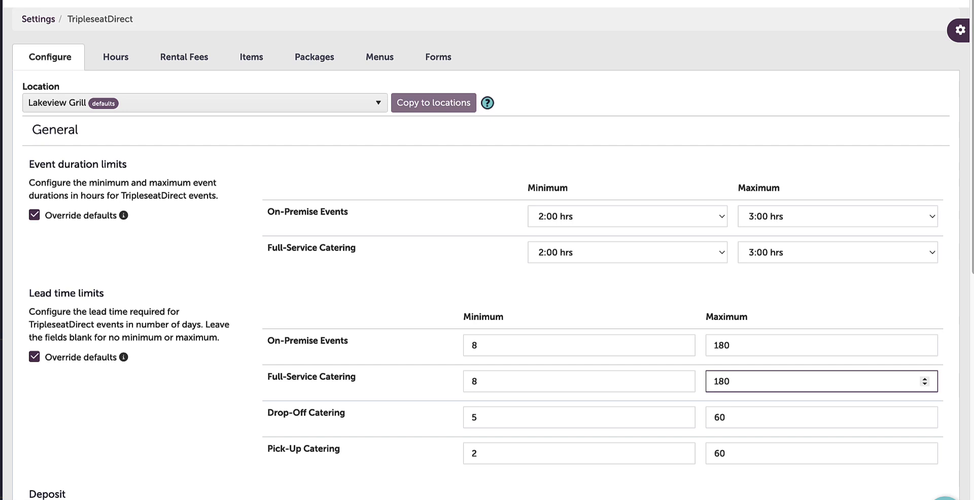
click(949, 376)
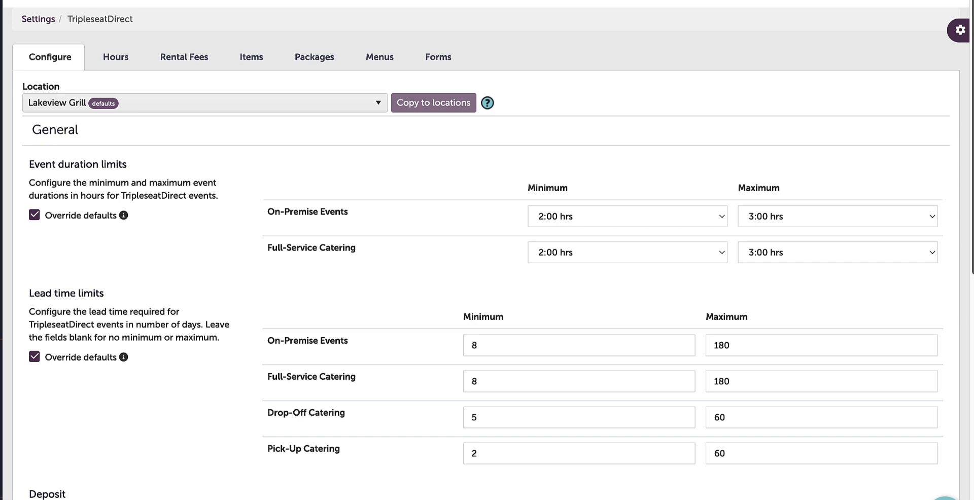
Override the default blackout dates and add December 29 and 30, 2023 as unavailable for online booking
scroll(486, 254, down, 5)
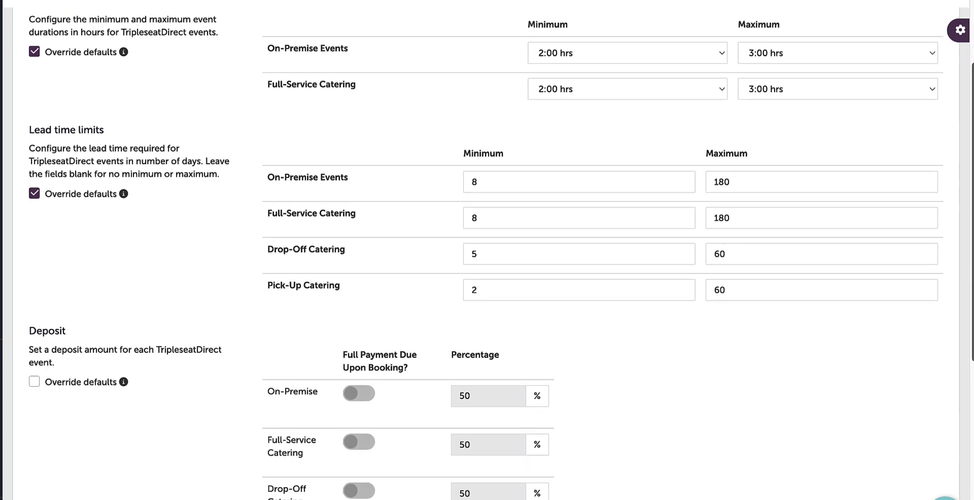
scroll(486, 254, down, 1)
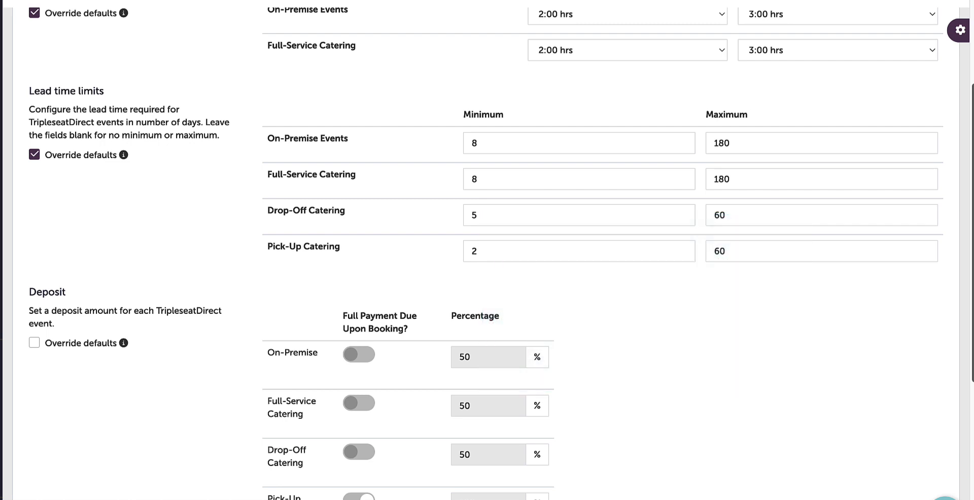
scroll(486, 253, down, 4)
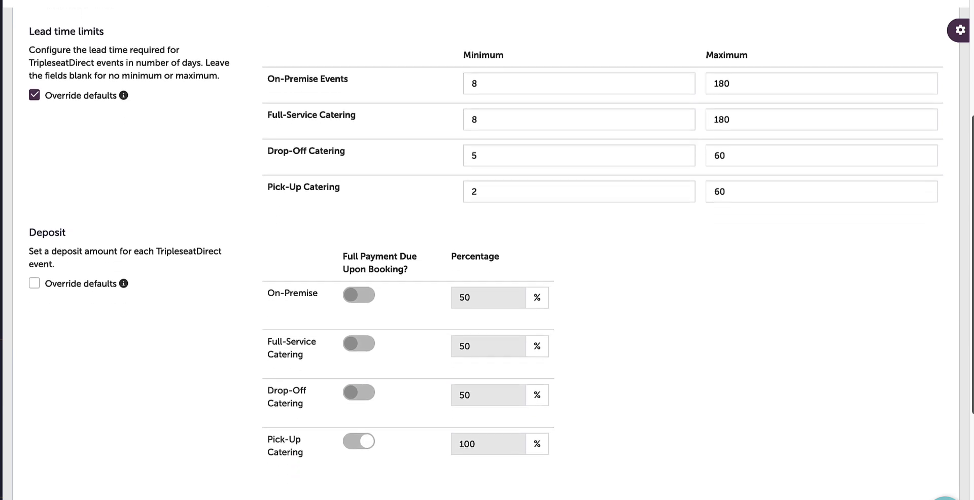
scroll(485, 253, down, 3)
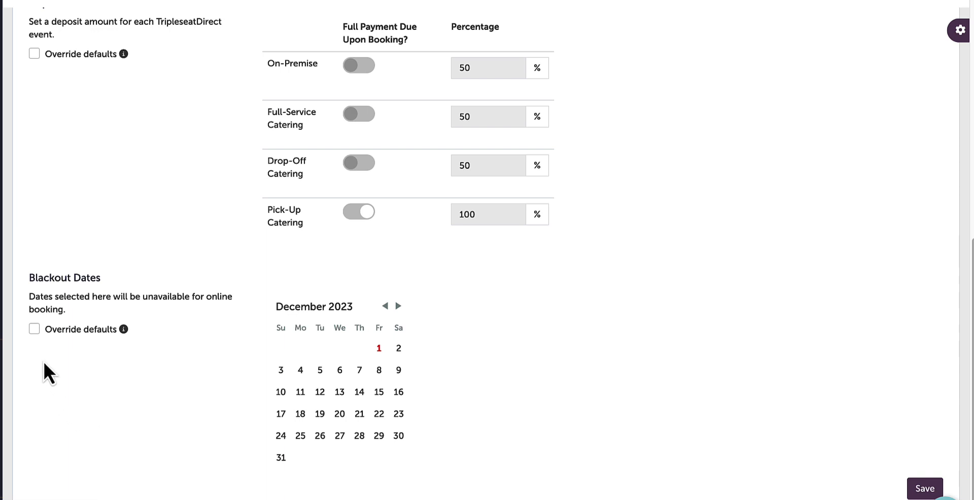
click(34, 330)
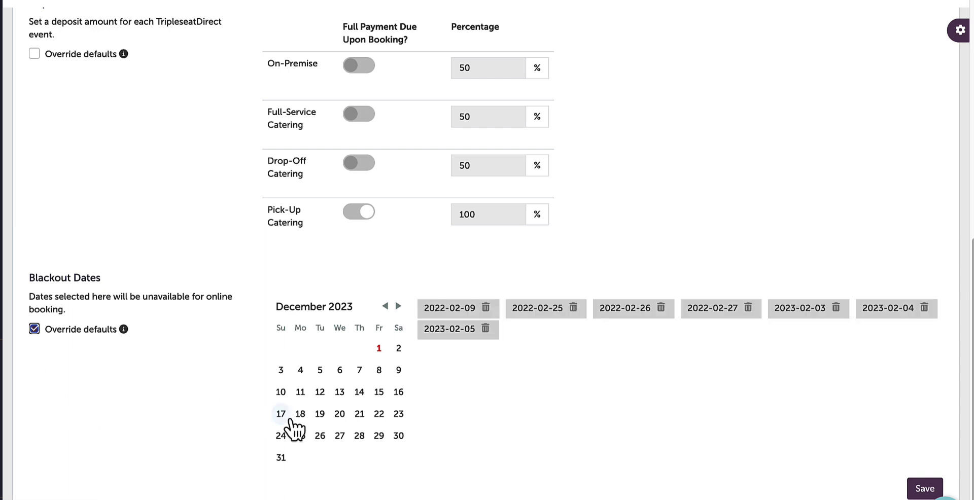
click(379, 436)
click(399, 436)
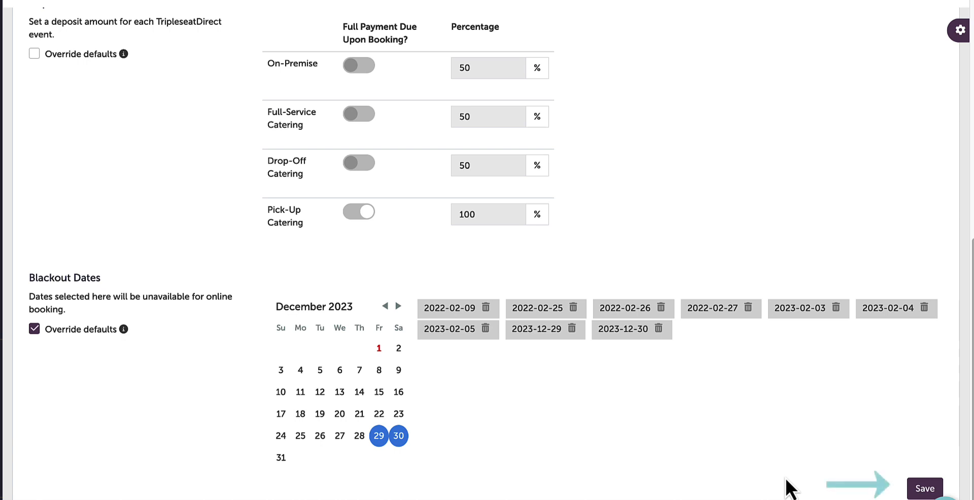
Save Lakeview Grill's configuration and review the location list and the saved duration, lead time and deposit settings
click(928, 489)
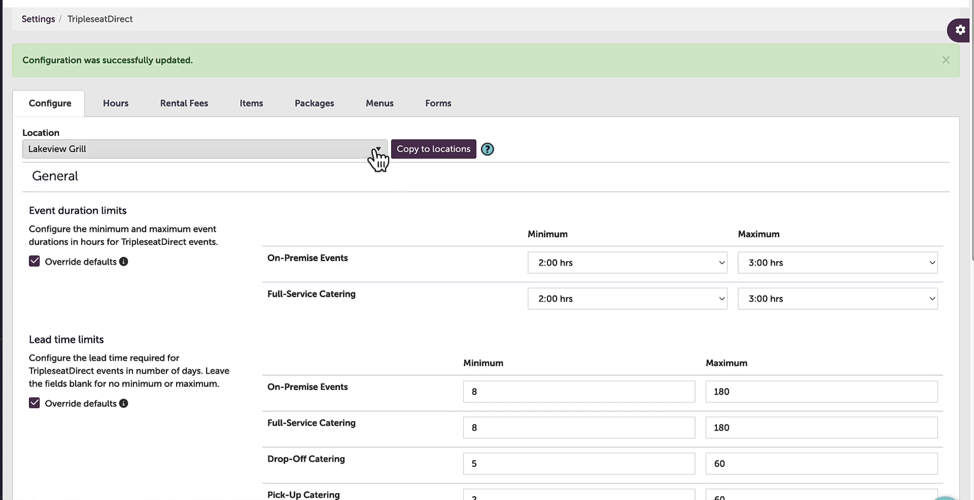
click(377, 151)
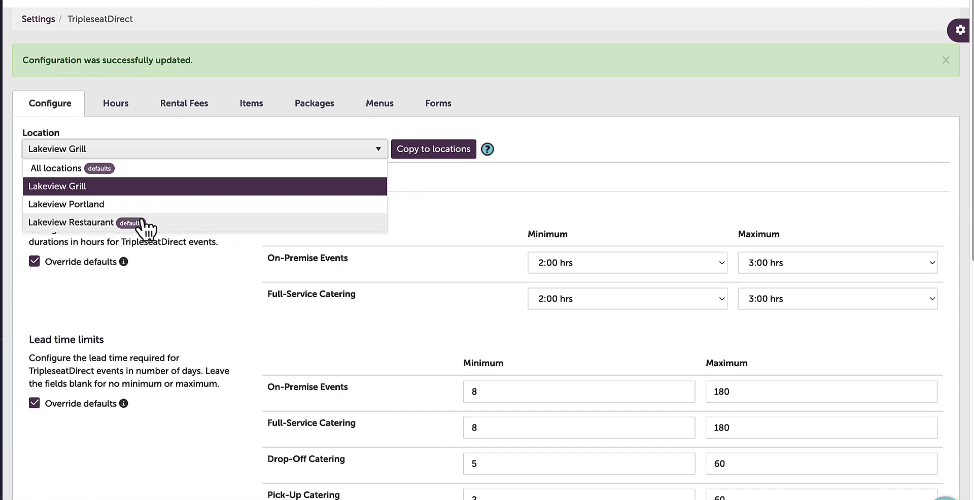
click(413, 204)
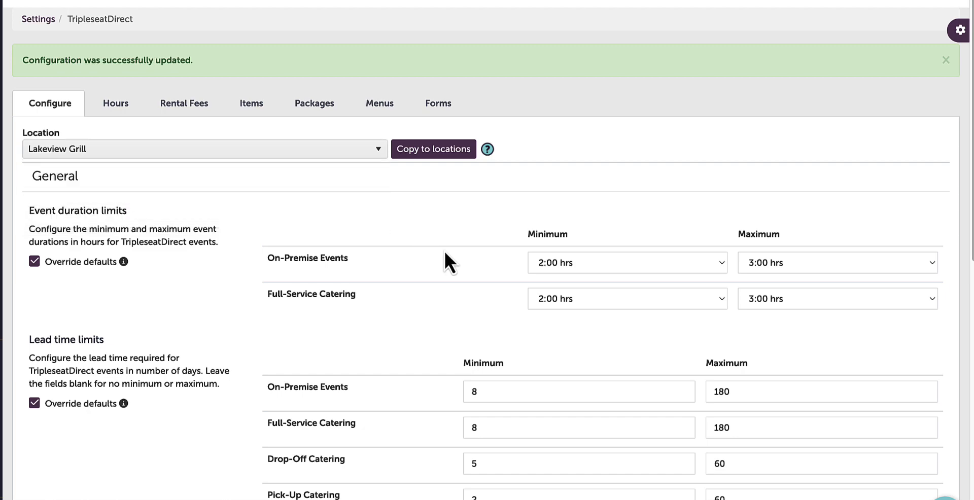
scroll(954, 193, down, 2)
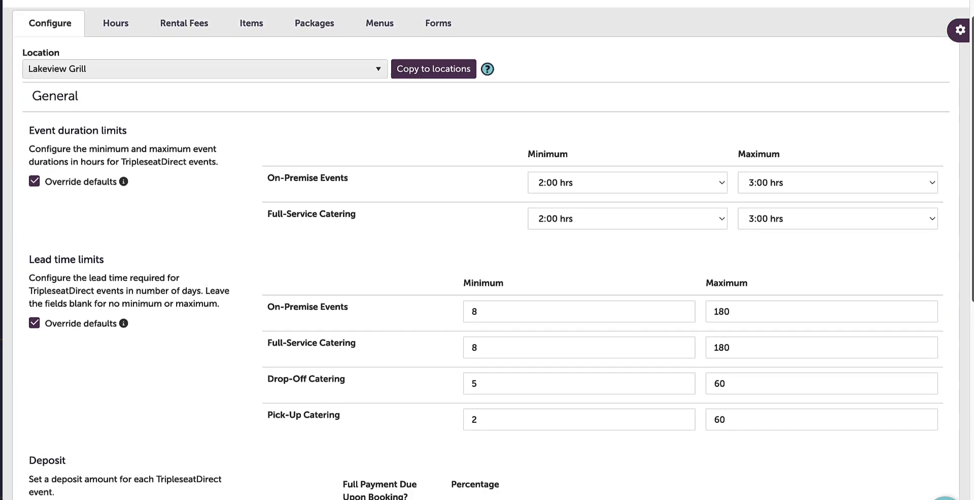
scroll(487, 253, down, 4)
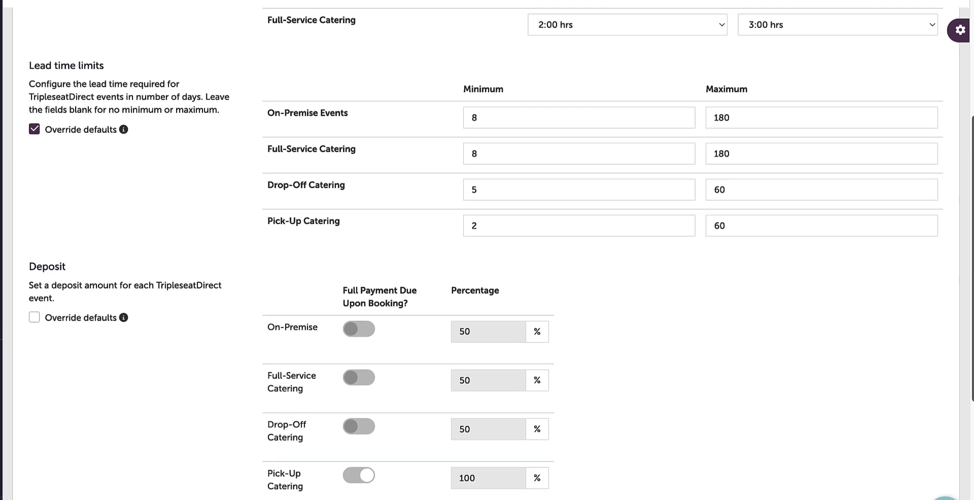
scroll(487, 253, up, 6)
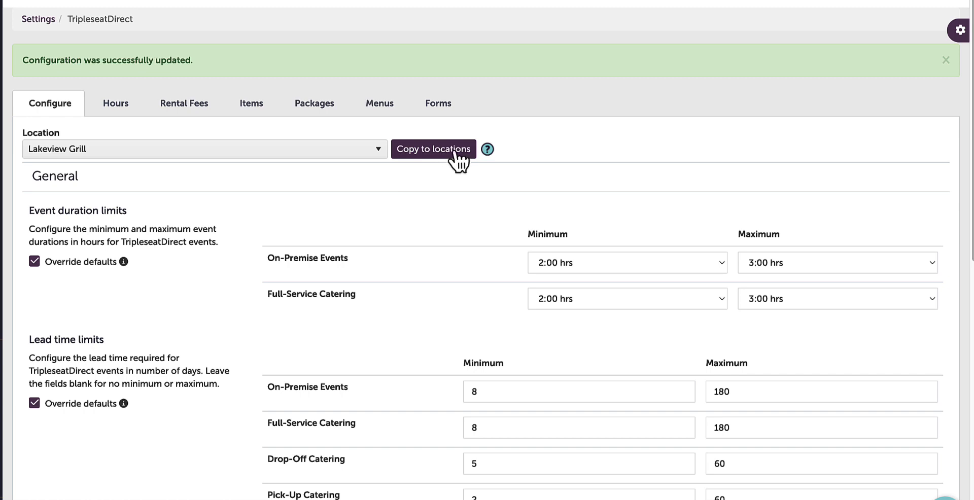
Switch to the All locations defaults and check which locations they can be copied to, without copying anything
click(363, 156)
click(259, 171)
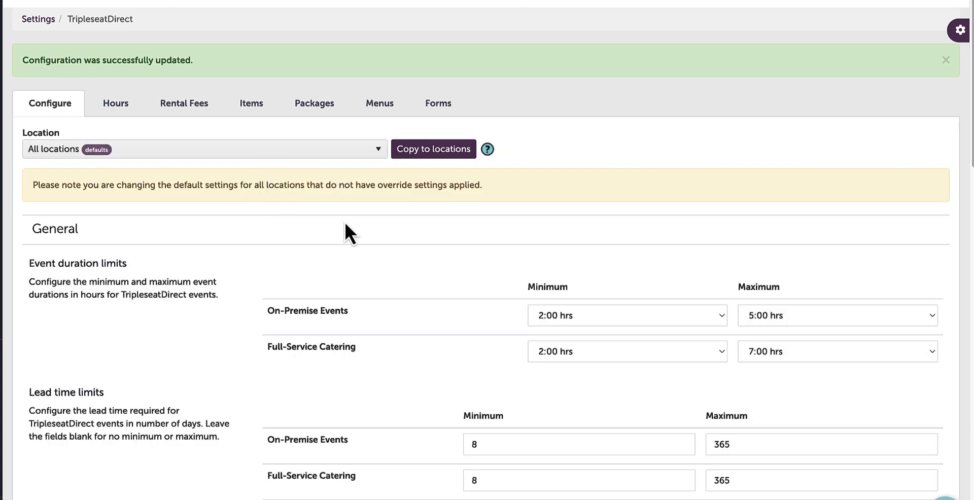
click(465, 151)
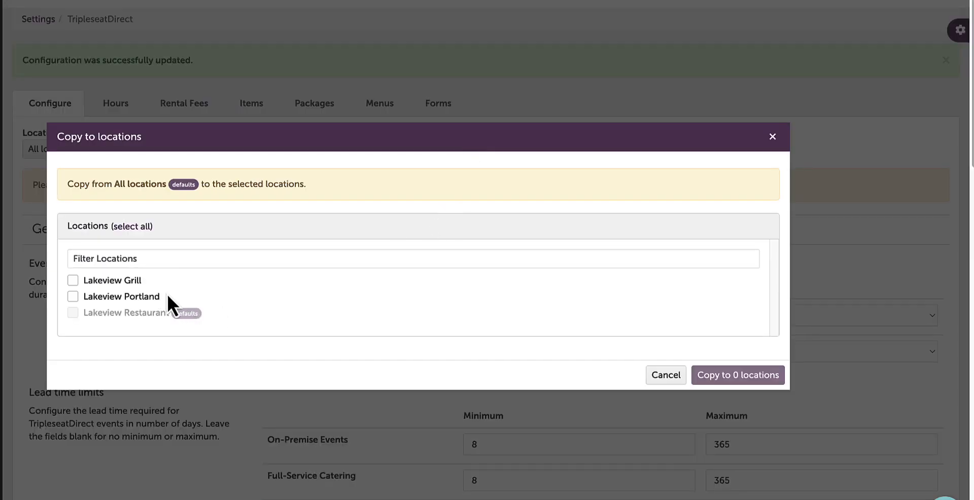
click(771, 135)
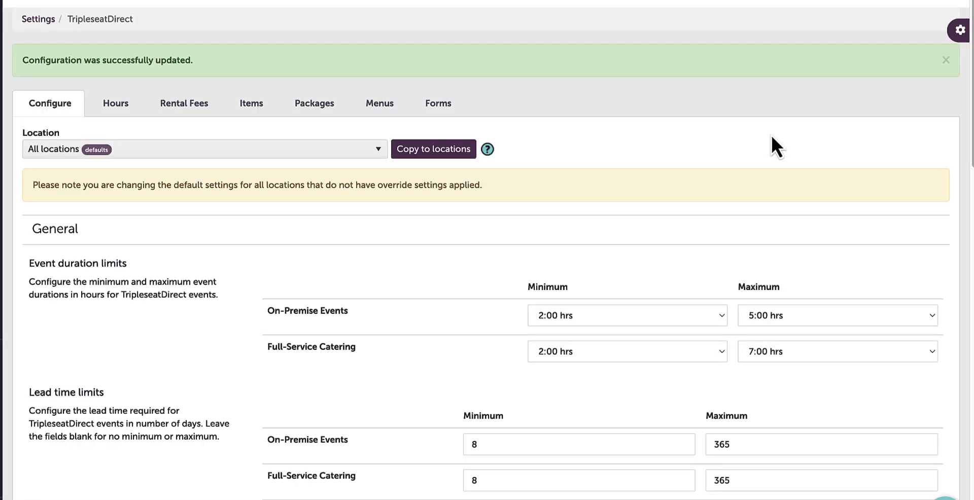
Switch the configuration back to Lakeview Grill and check which locations its settings can be copied to
click(380, 151)
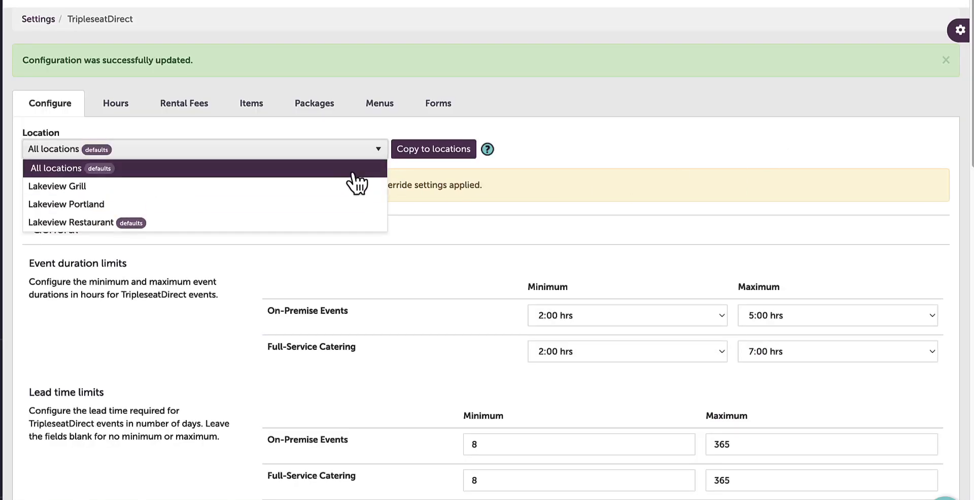
click(345, 189)
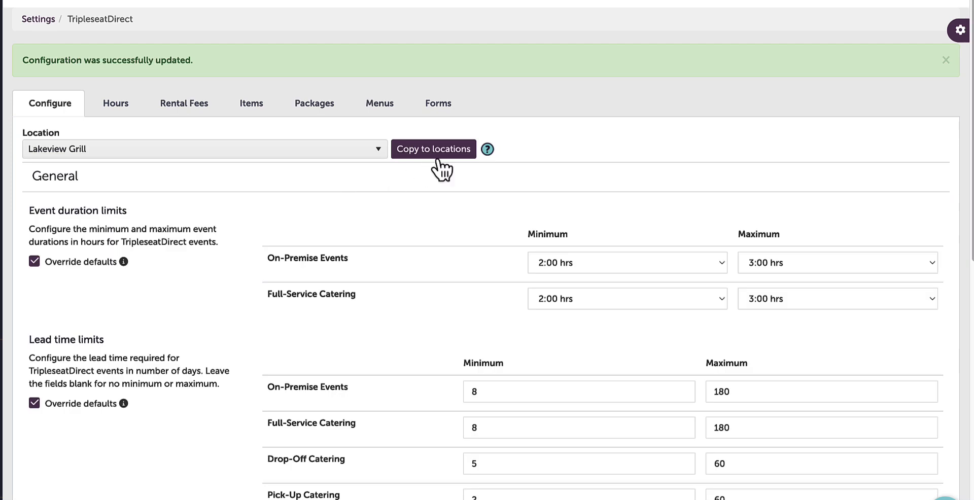
click(455, 152)
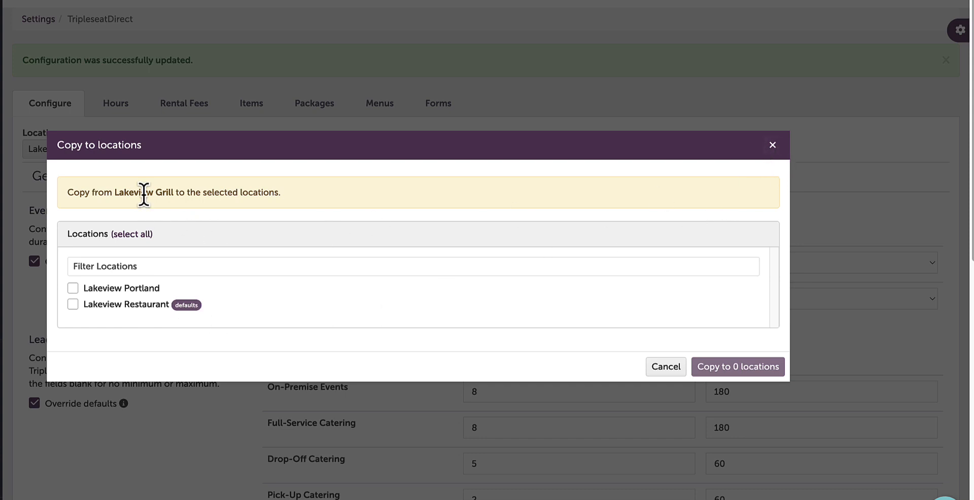
click(771, 151)
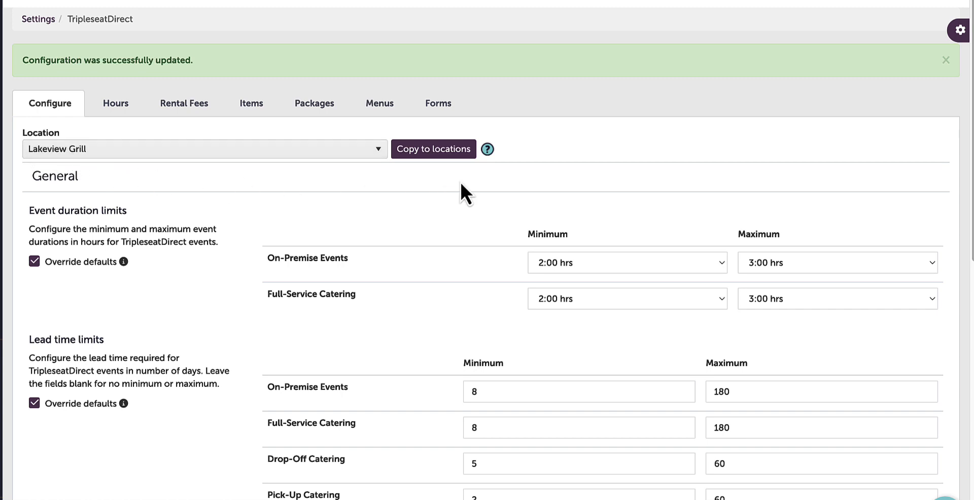
Copy Lakeview Grill's configuration to Lakeview Portland and Lakeview Restaurant
click(428, 153)
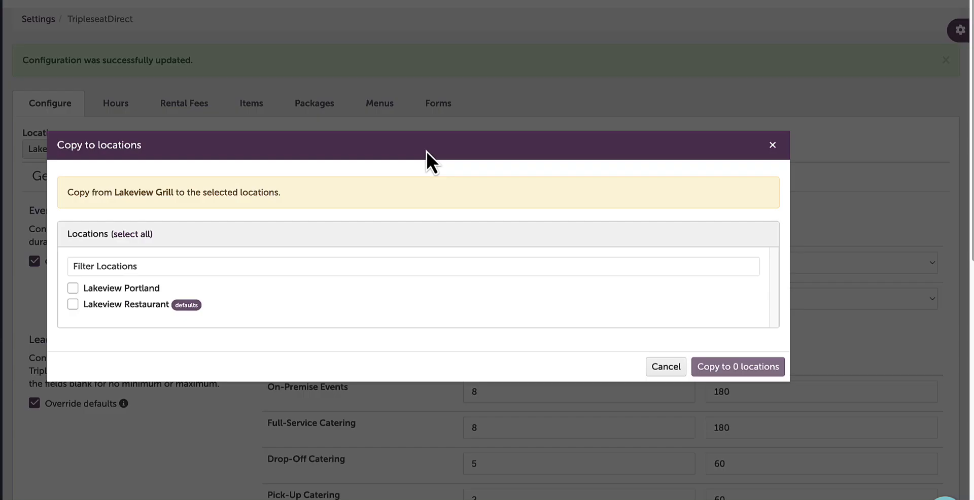
click(73, 289)
click(73, 305)
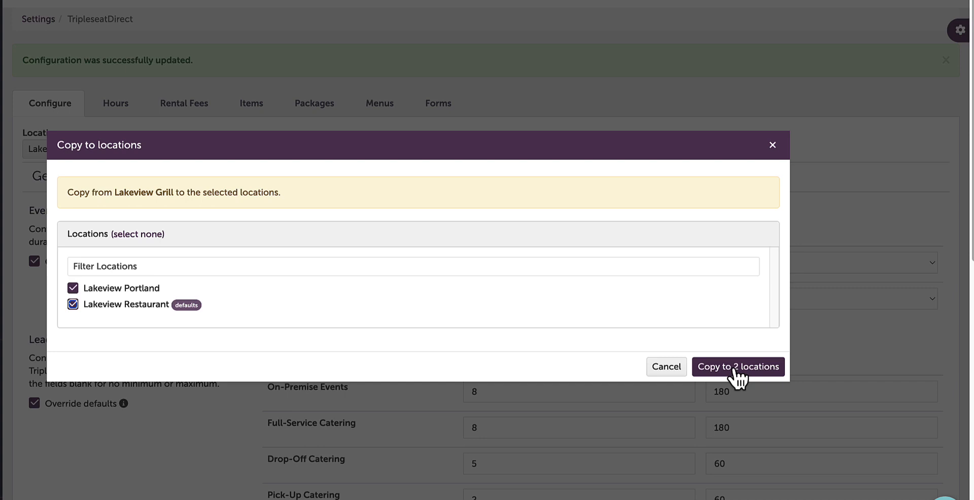
click(735, 369)
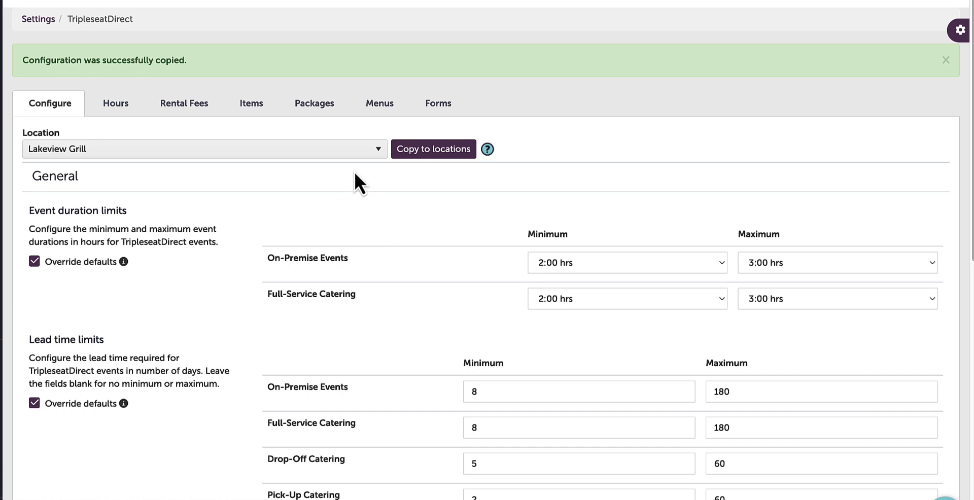
Review Lakeview Portland's copied configuration, compare it with the All locations defaults, and check the location list
click(351, 151)
click(330, 204)
click(374, 149)
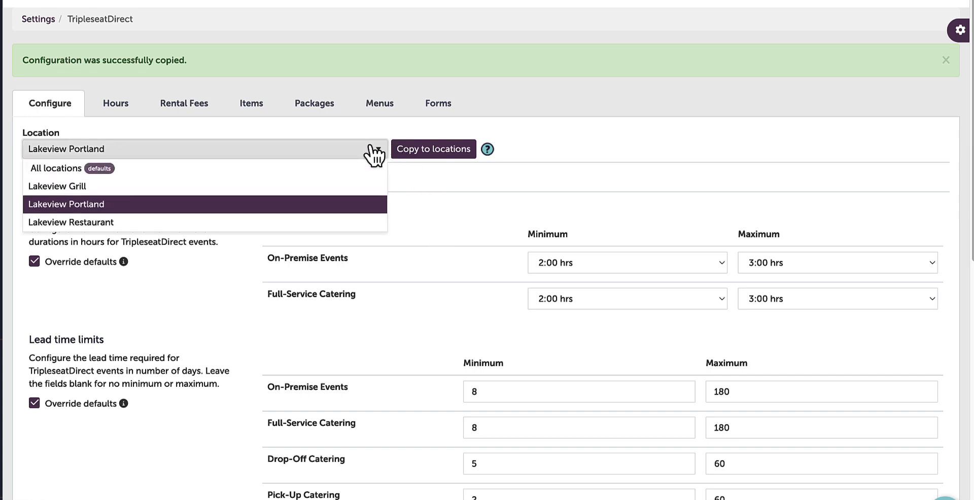
click(322, 169)
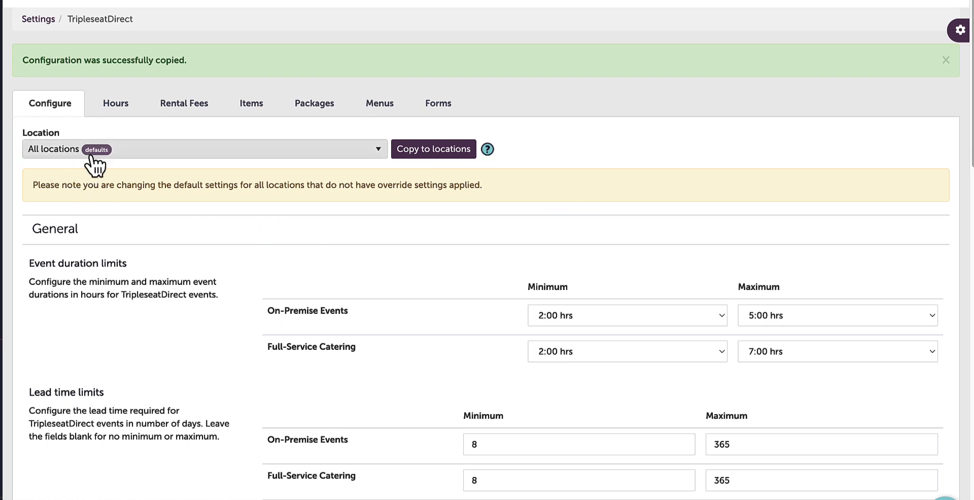
click(178, 161)
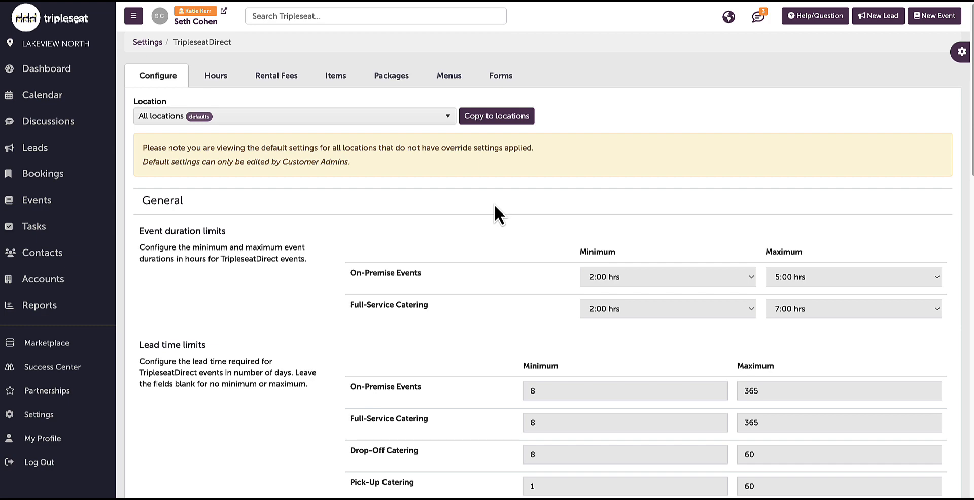
Open the support window for help with the default settings
click(824, 18)
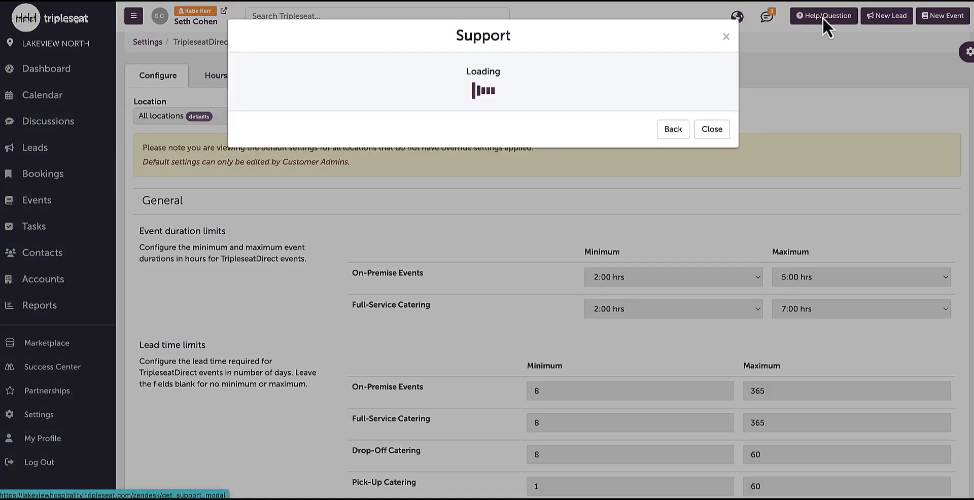